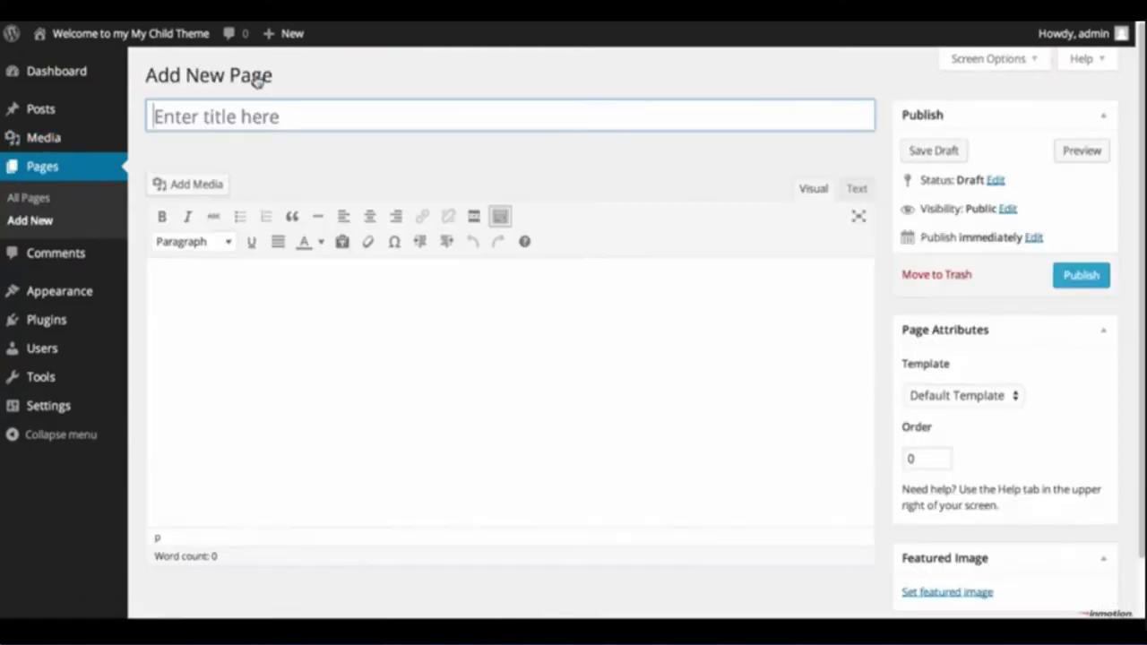
- Build a new gallery from six images selected in the media library
left_click(190, 184)
left_click(81, 96)
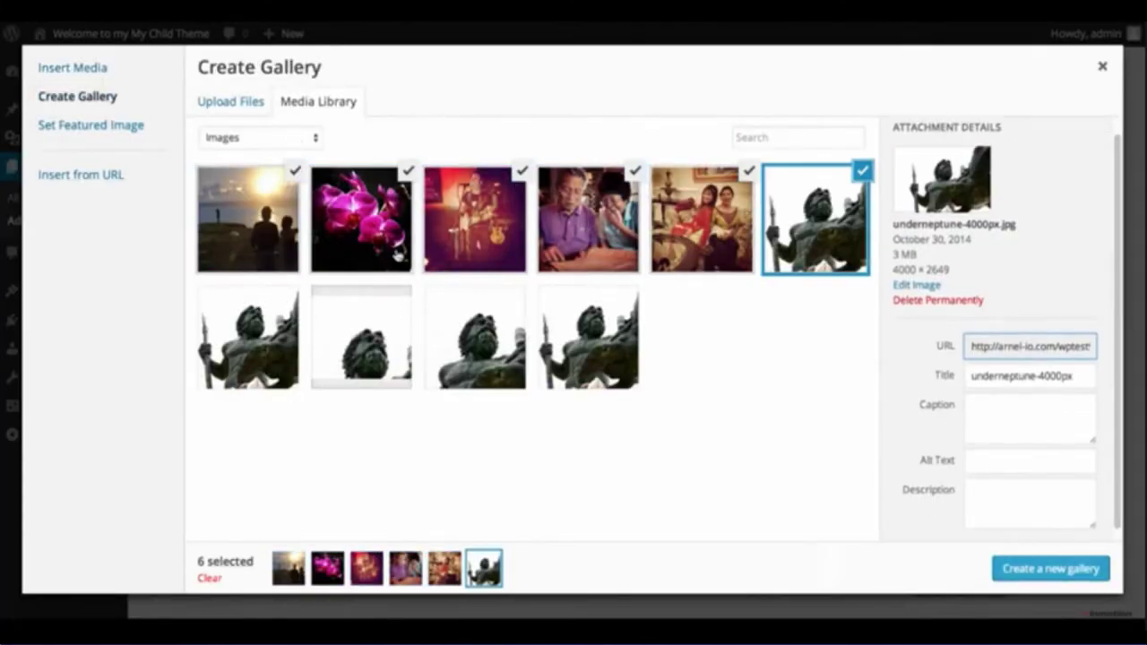
left_click(1050, 569)
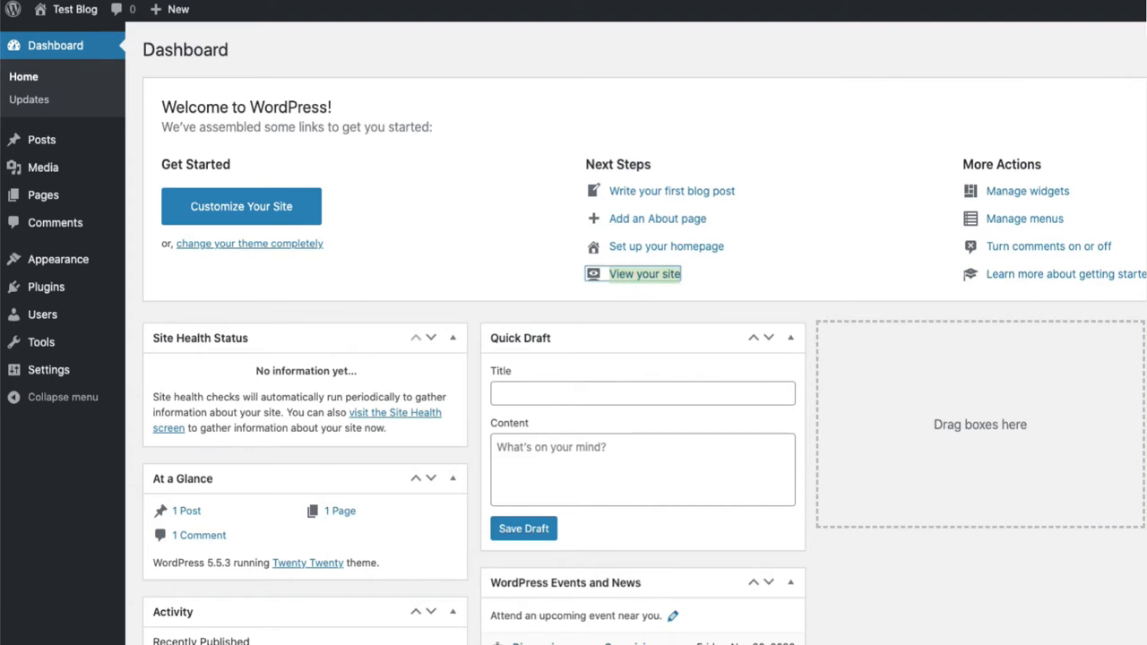
- Create a new post titled 'Sample Gallery' and move into its first content block
left_click(41, 140)
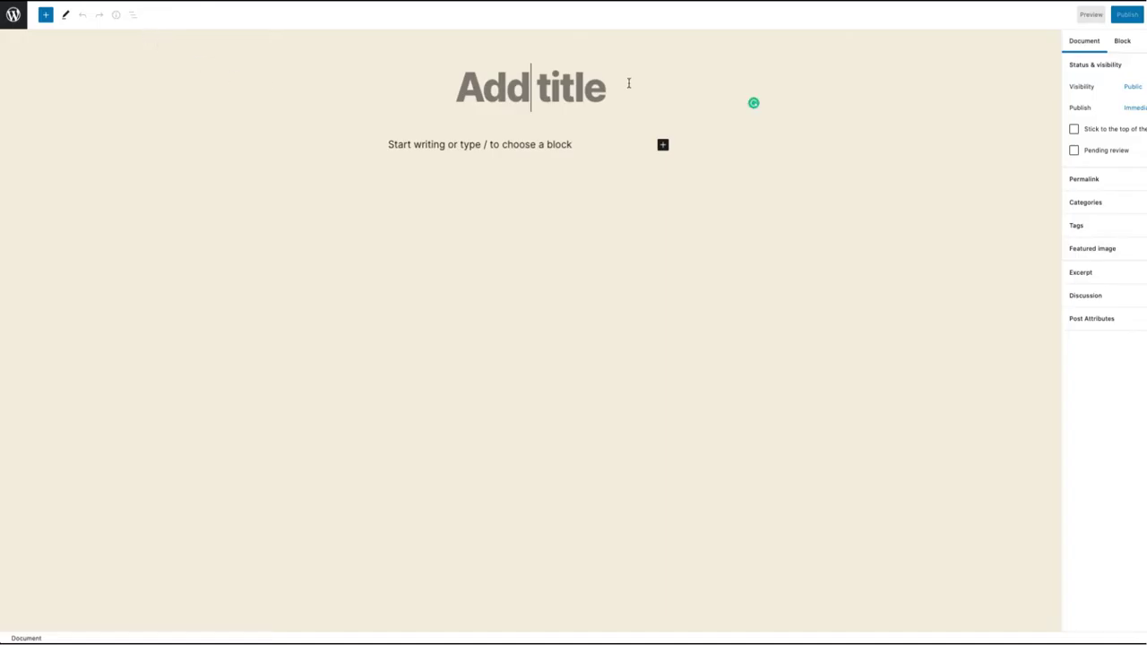
type("S")
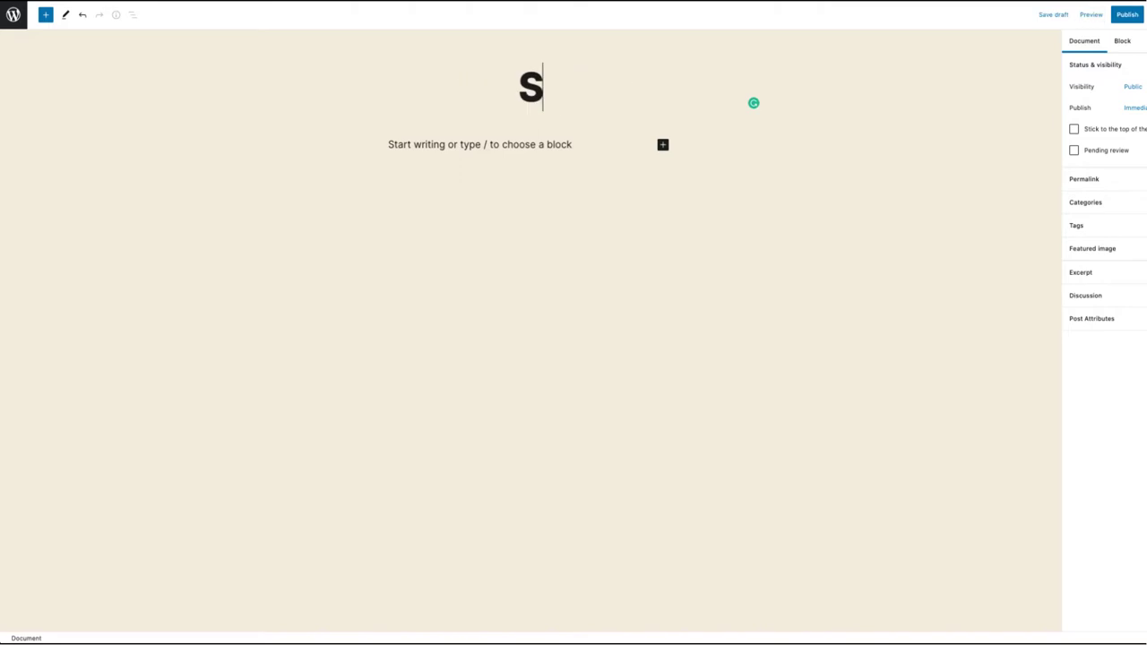
type("ample Gal")
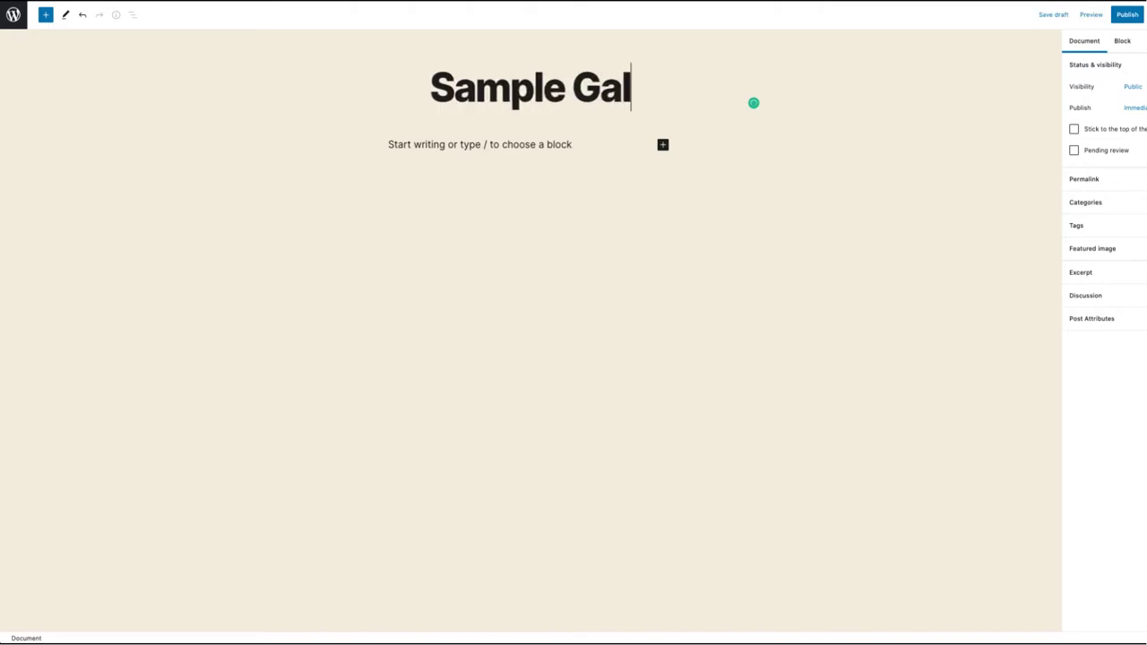
type("lery")
left_click(587, 144)
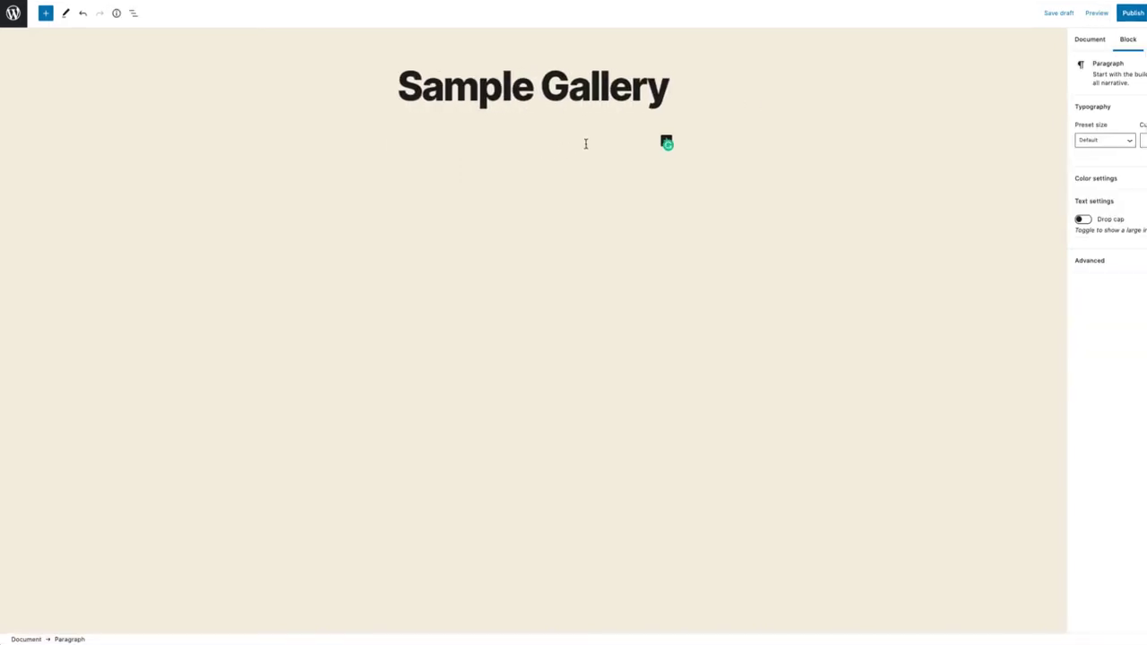
- Search the block inserter for 'gallery' and insert a Gallery block
left_click(45, 13)
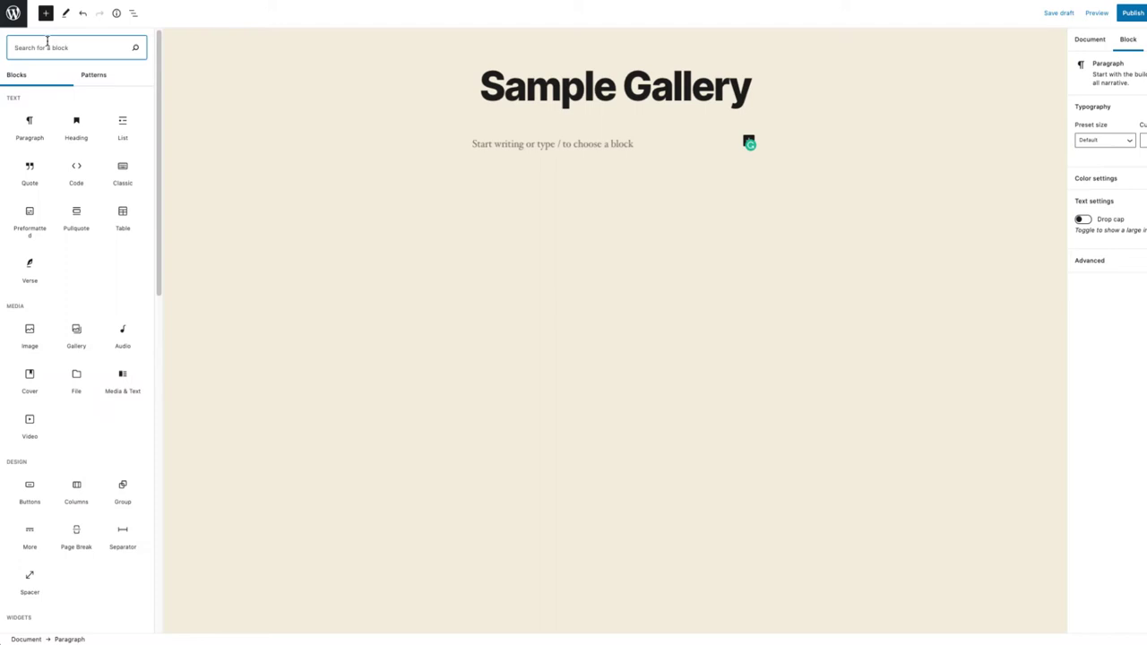
type("gallery")
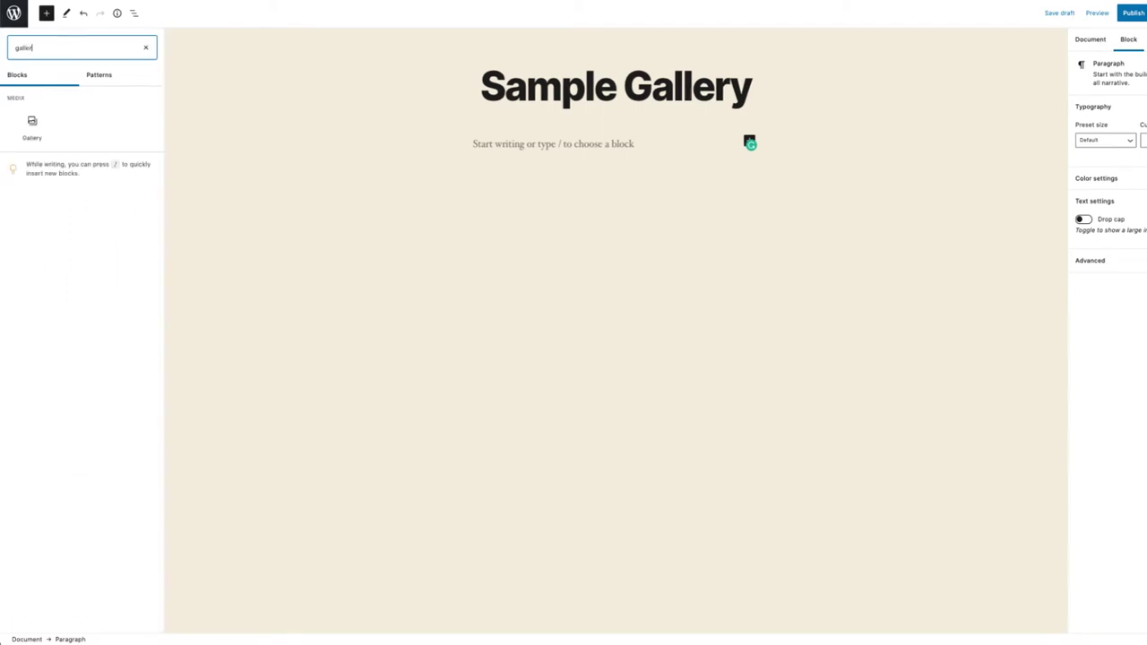
mouse_move(43, 128)
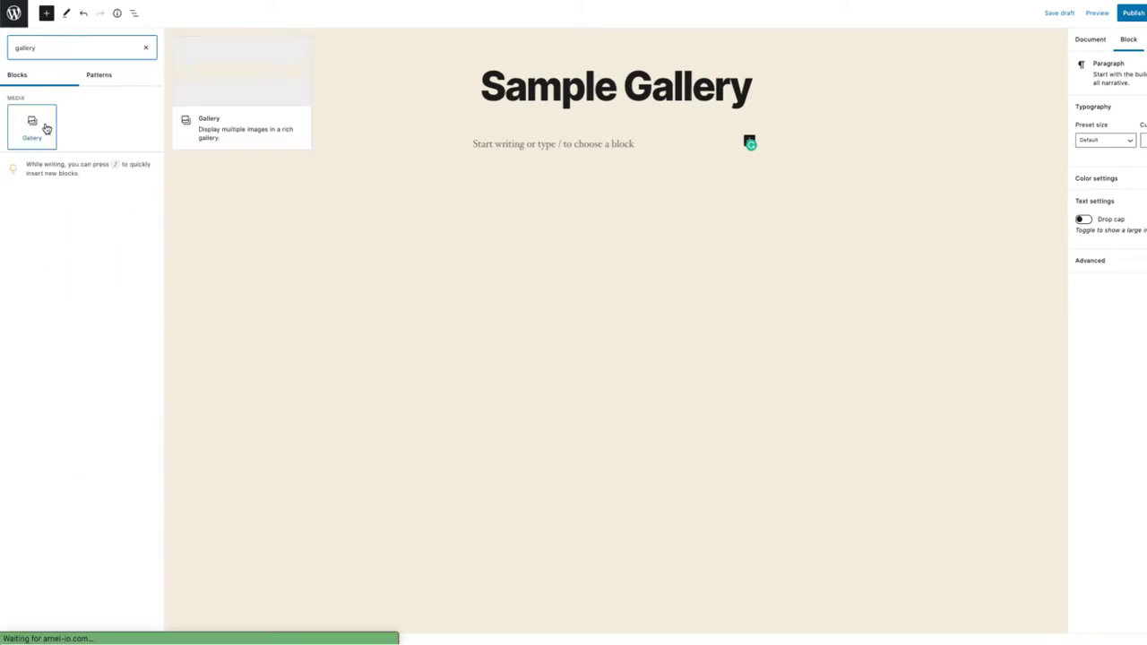
left_click(41, 140)
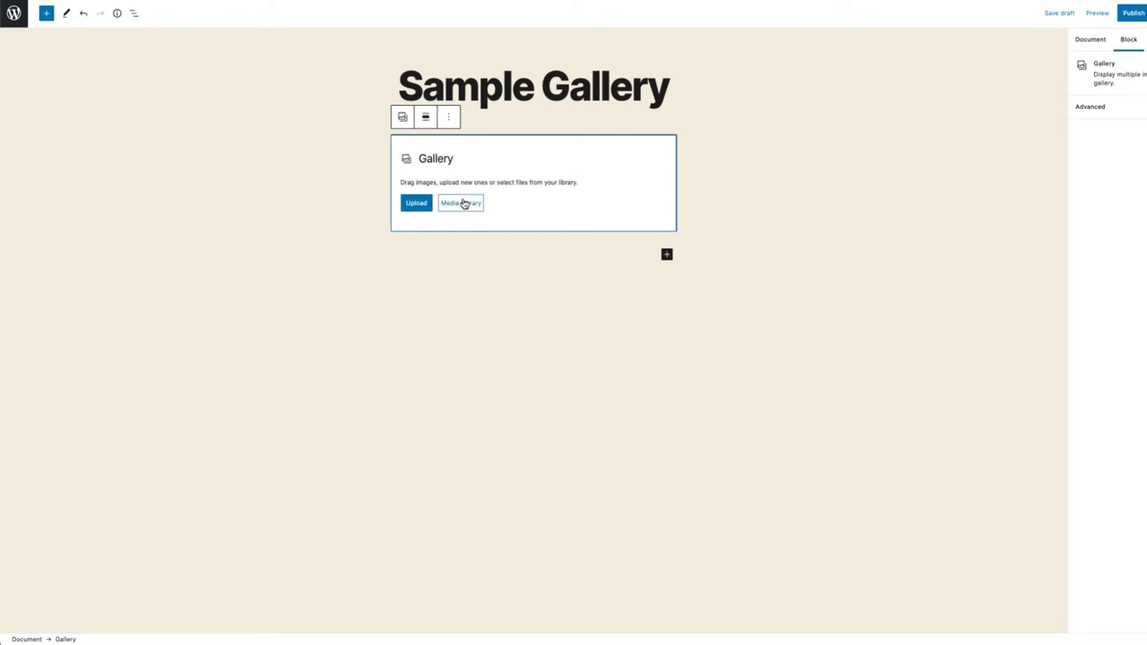
- Select the pink, field, red and dark red flower photos from the Media Library
left_click(469, 206)
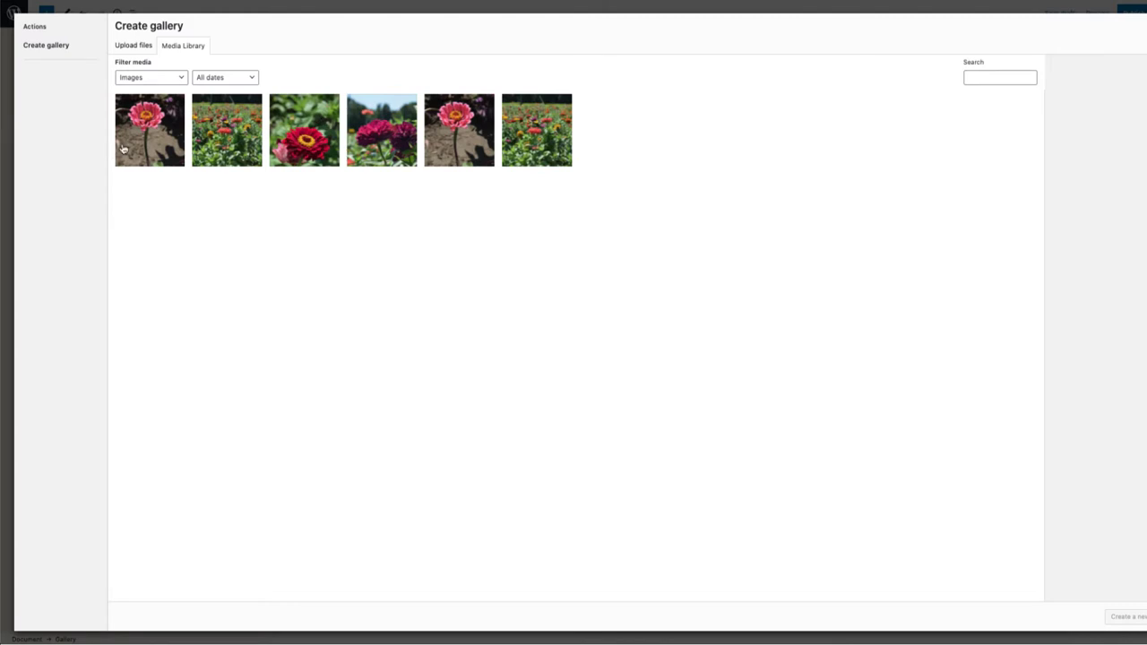
left_click(141, 149)
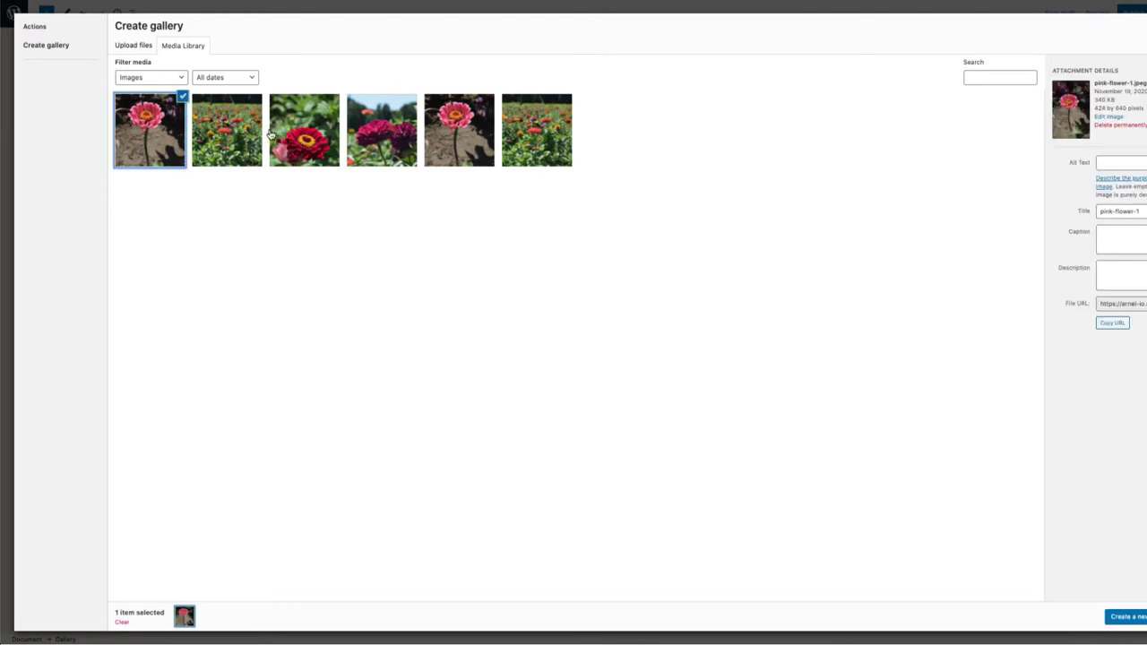
left_click(246, 127)
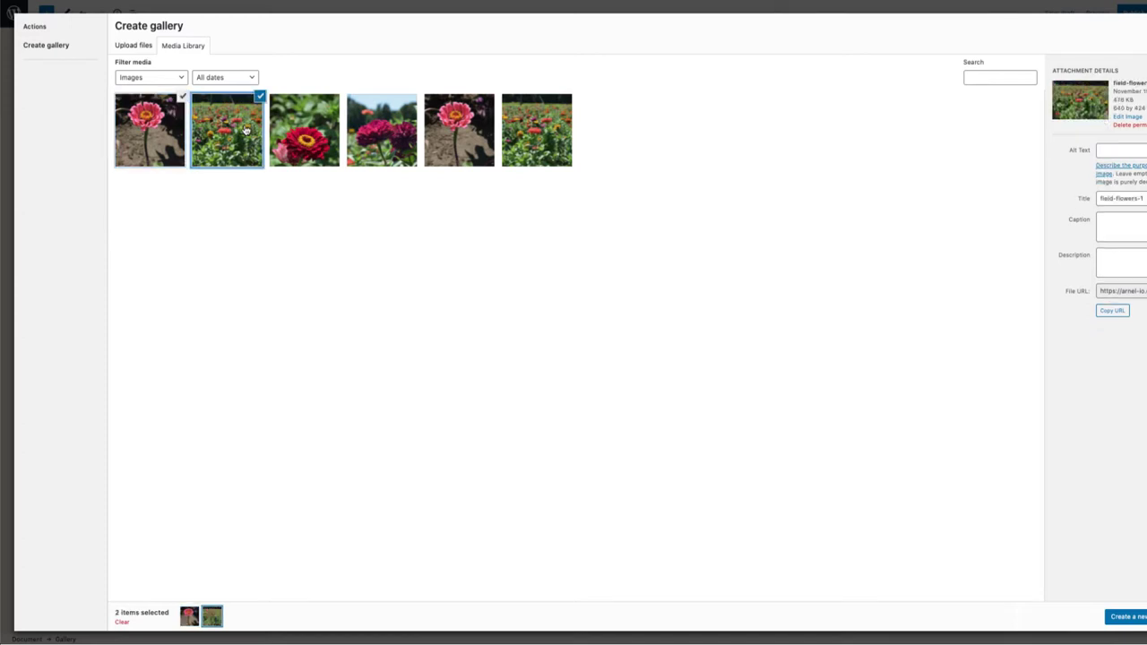
left_click(307, 127)
left_click(366, 128)
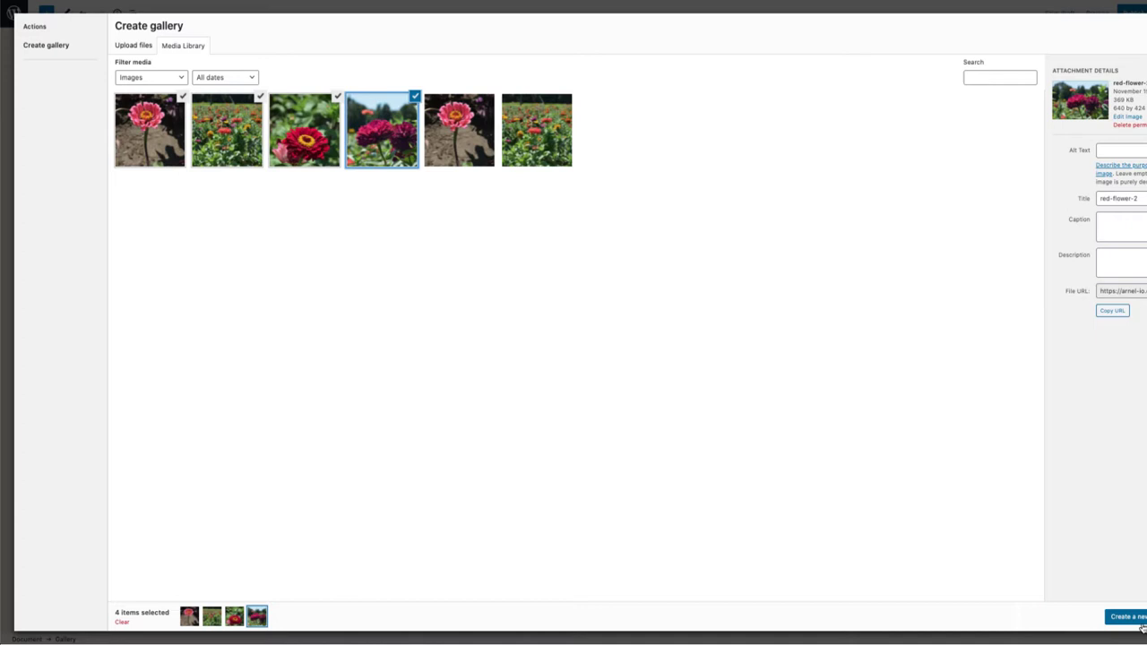
- Review the details of the pink flower, field flowers and red flower photos
left_click(137, 125)
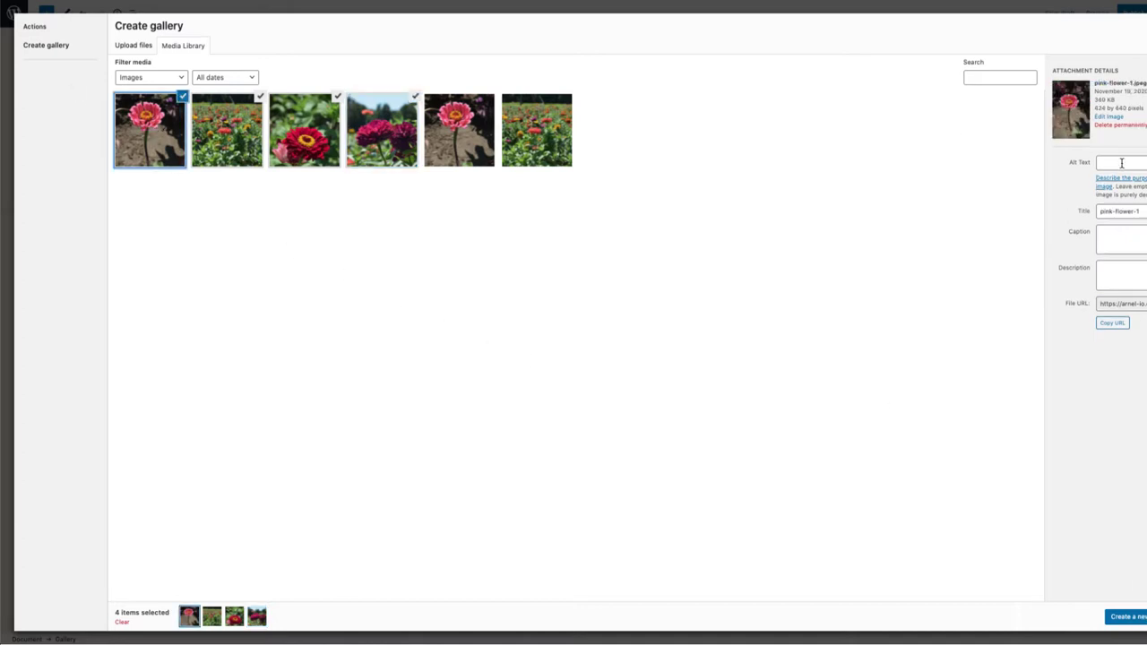
left_click(206, 145)
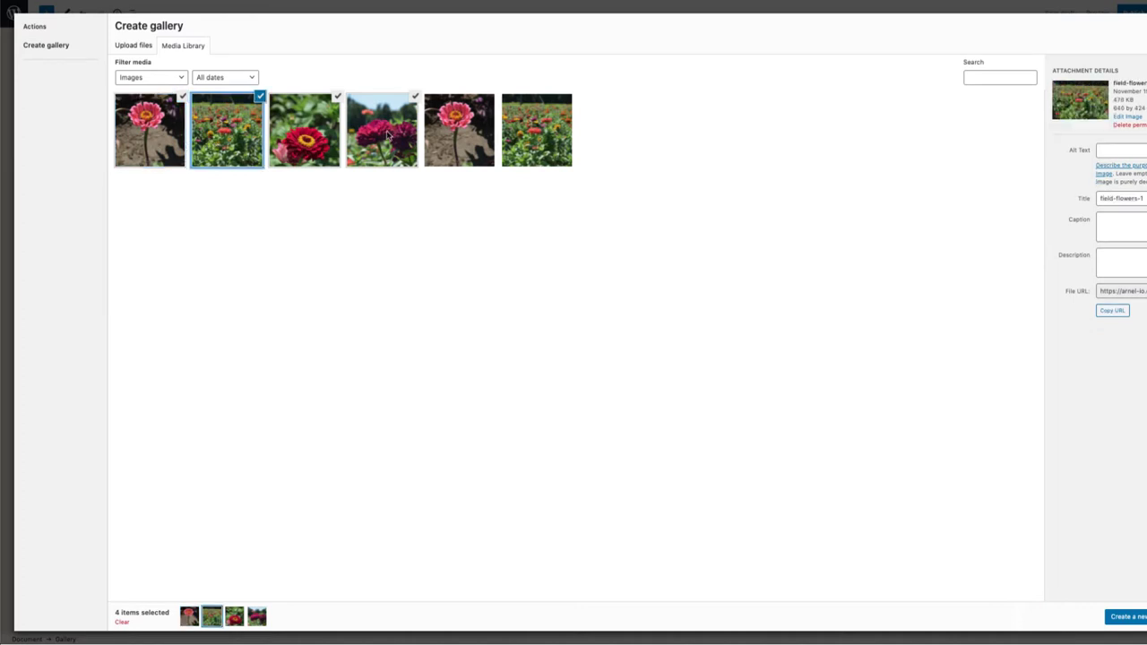
left_click(331, 142)
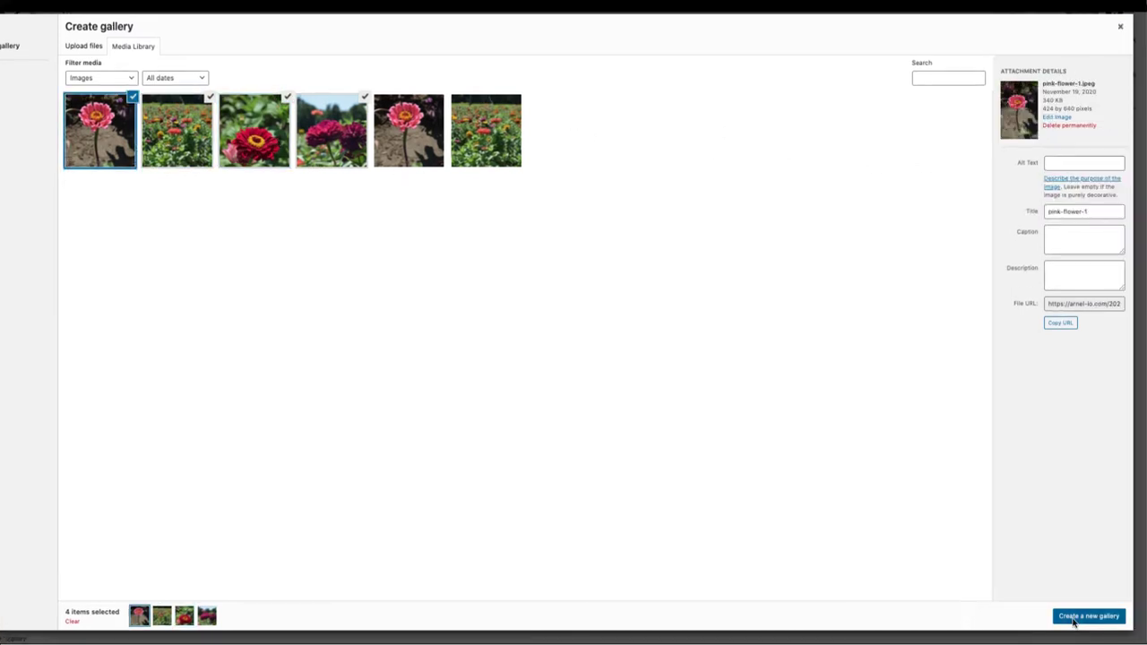
- Create the gallery from the four photos and caption the first 'Pink flower'
left_click(1126, 616)
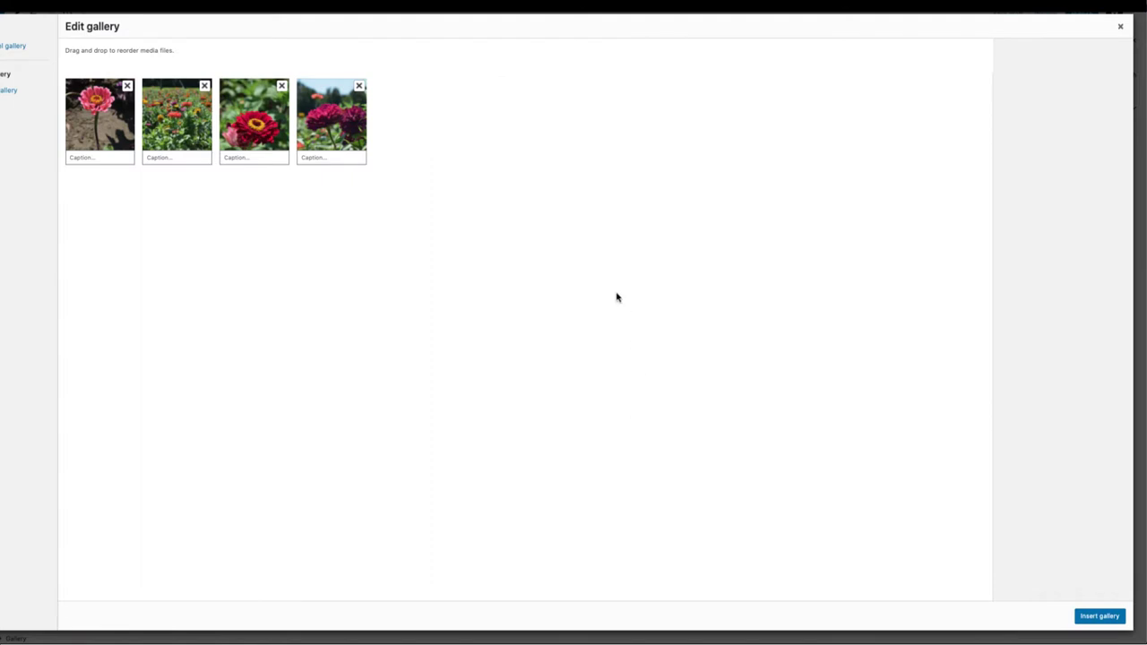
left_click(80, 159)
type("Pink flower")
left_click(177, 114)
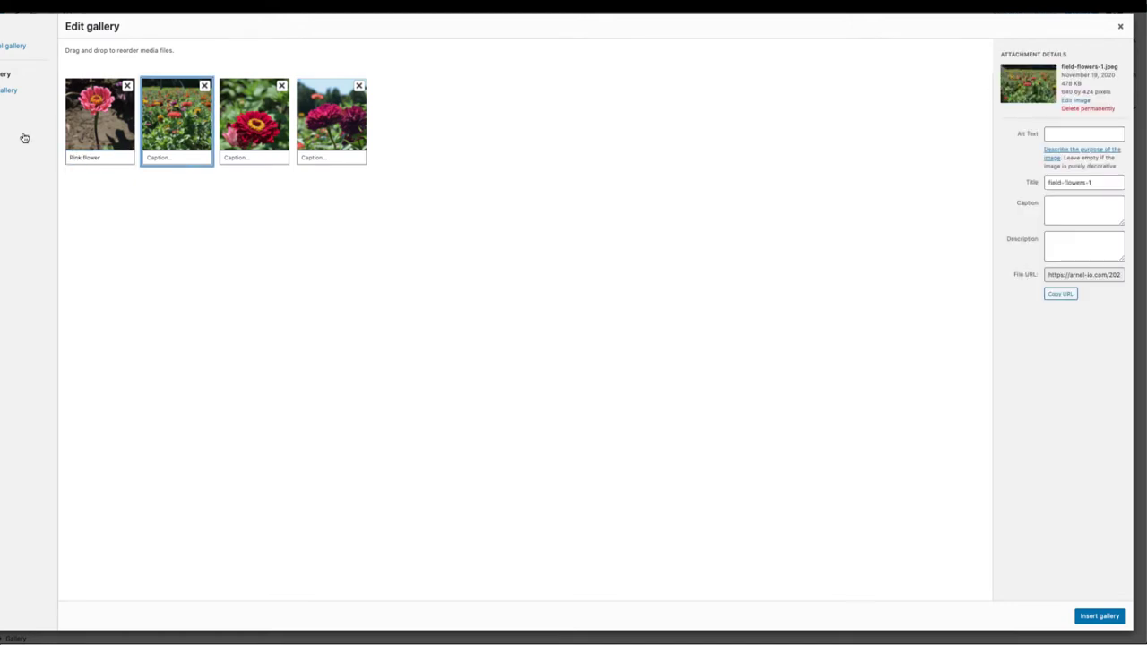
- Caption the other images 'Flower field' and 'Purple flower', then insert the gallery
left_click(157, 156)
type("Flower field")
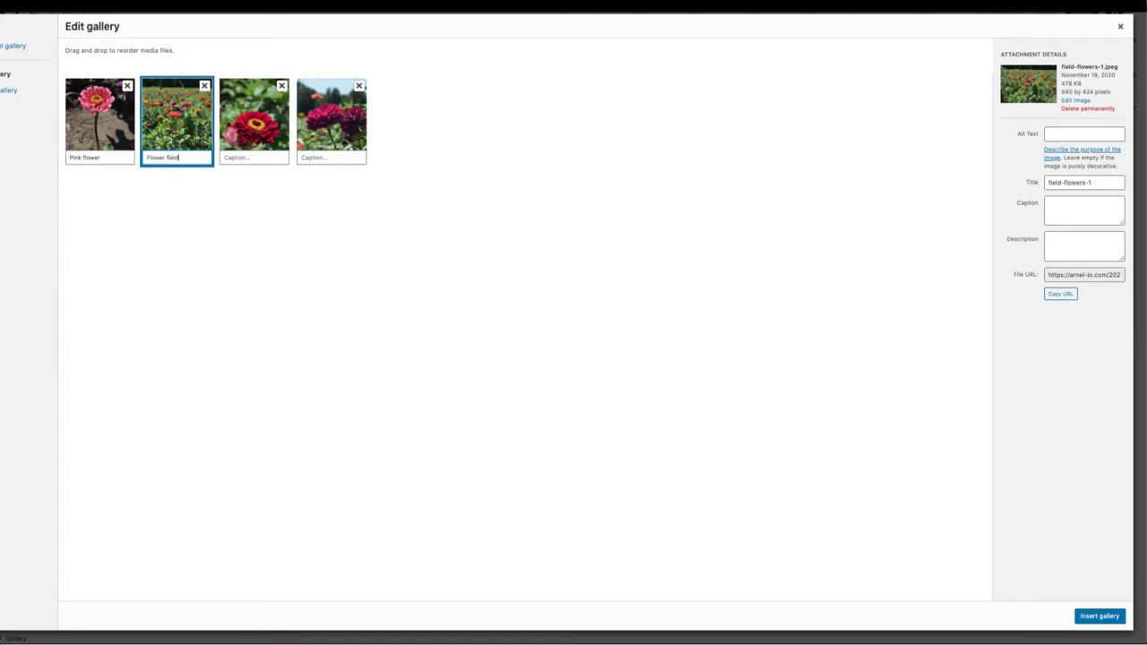
key("Tab")
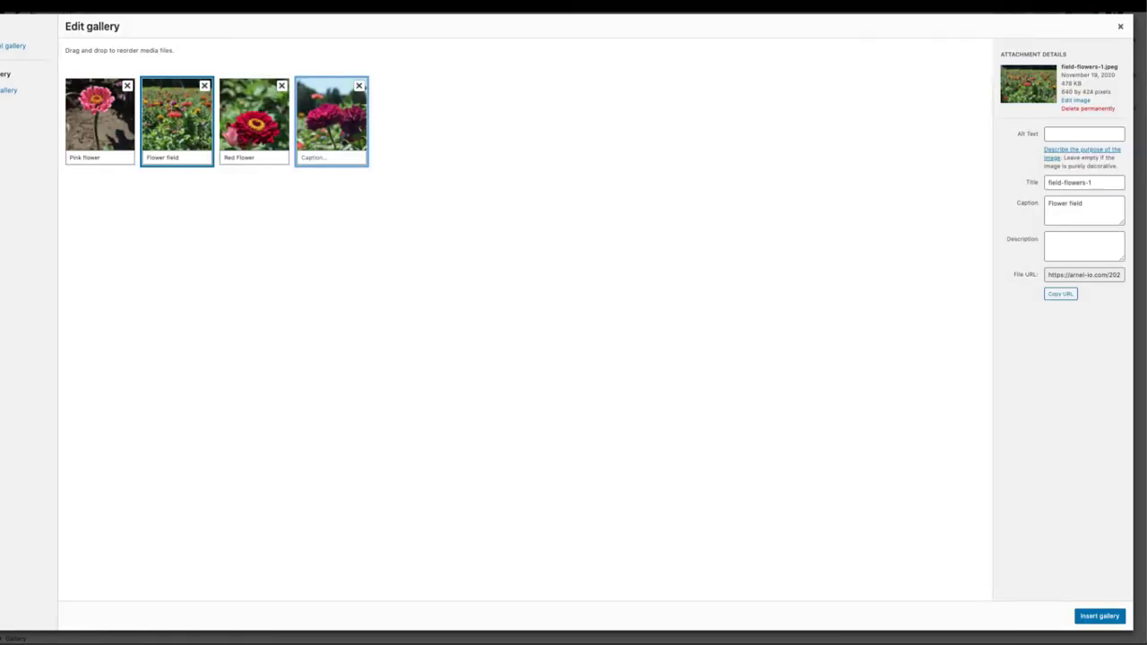
left_click(332, 158)
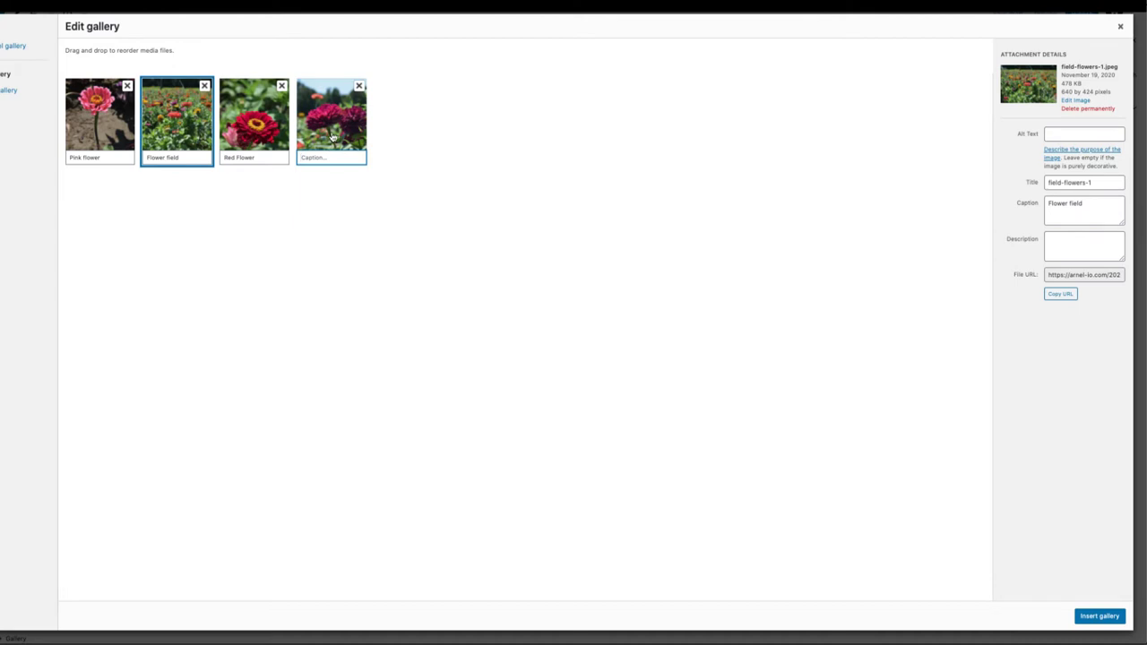
type("Purple flower")
left_click(1100, 616)
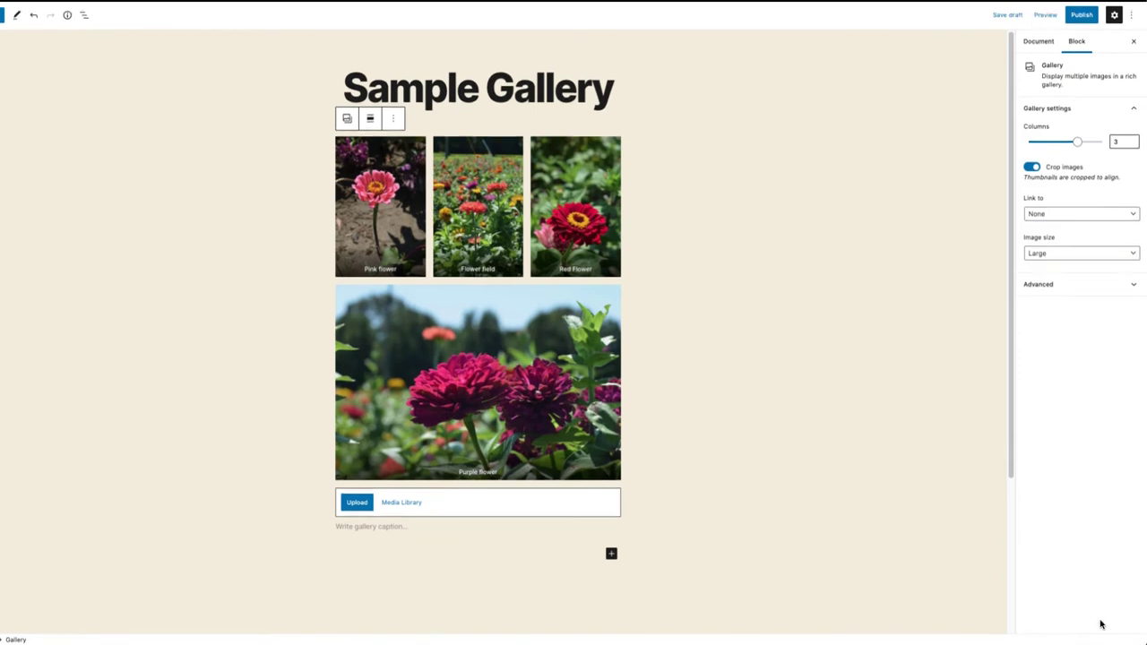
left_click(702, 103)
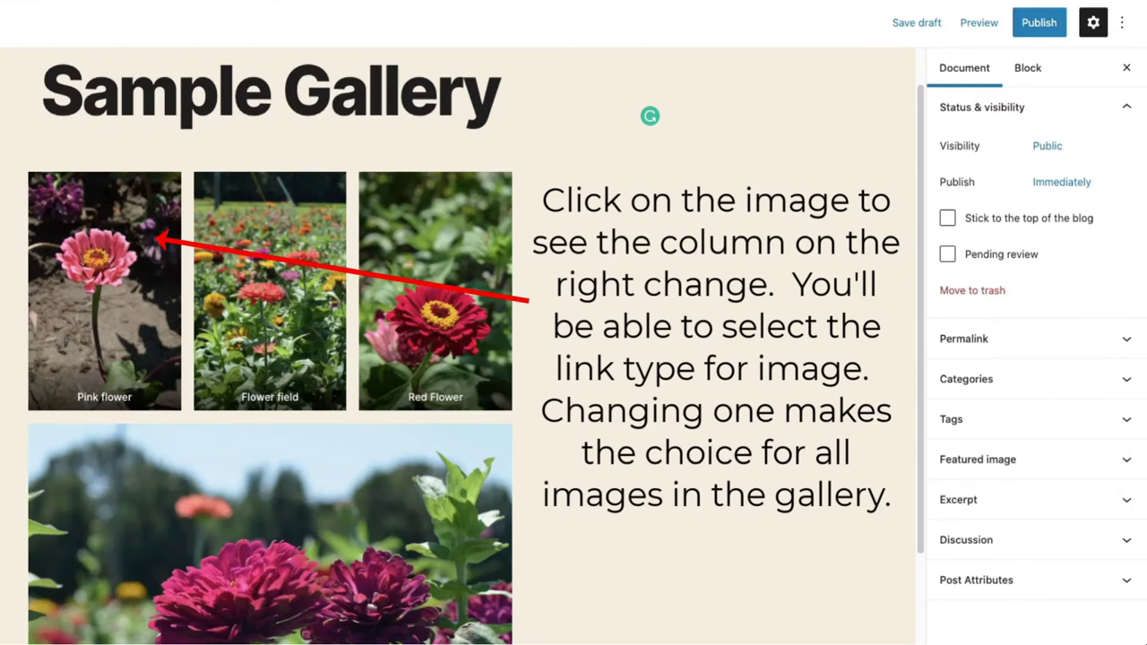
left_click(104, 287)
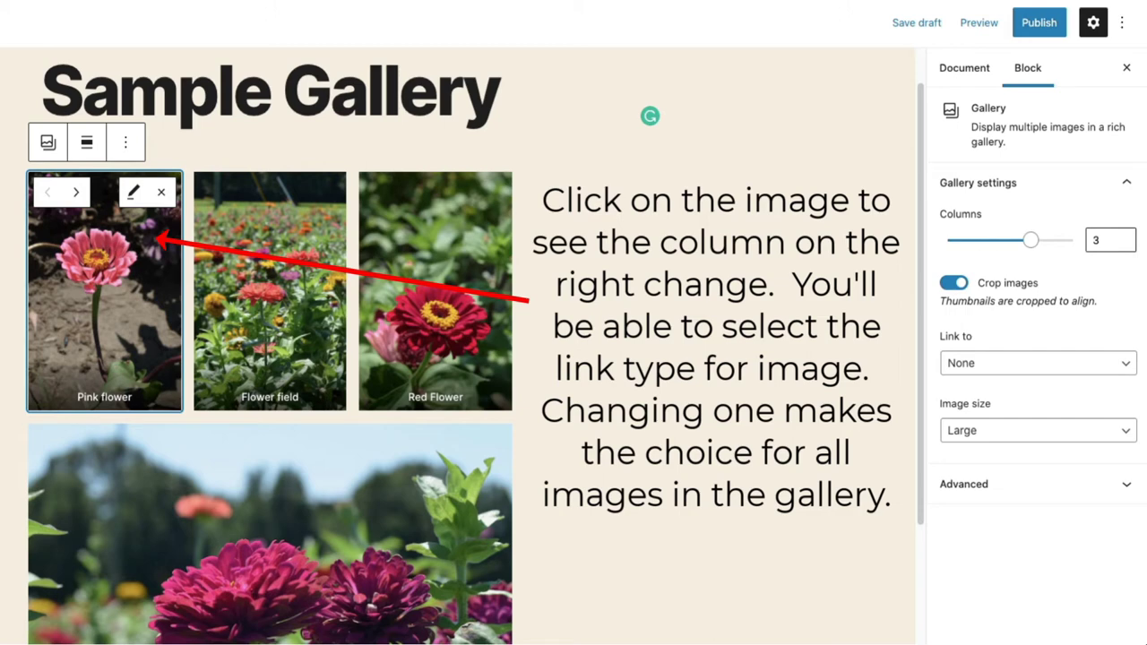
left_click(1037, 363)
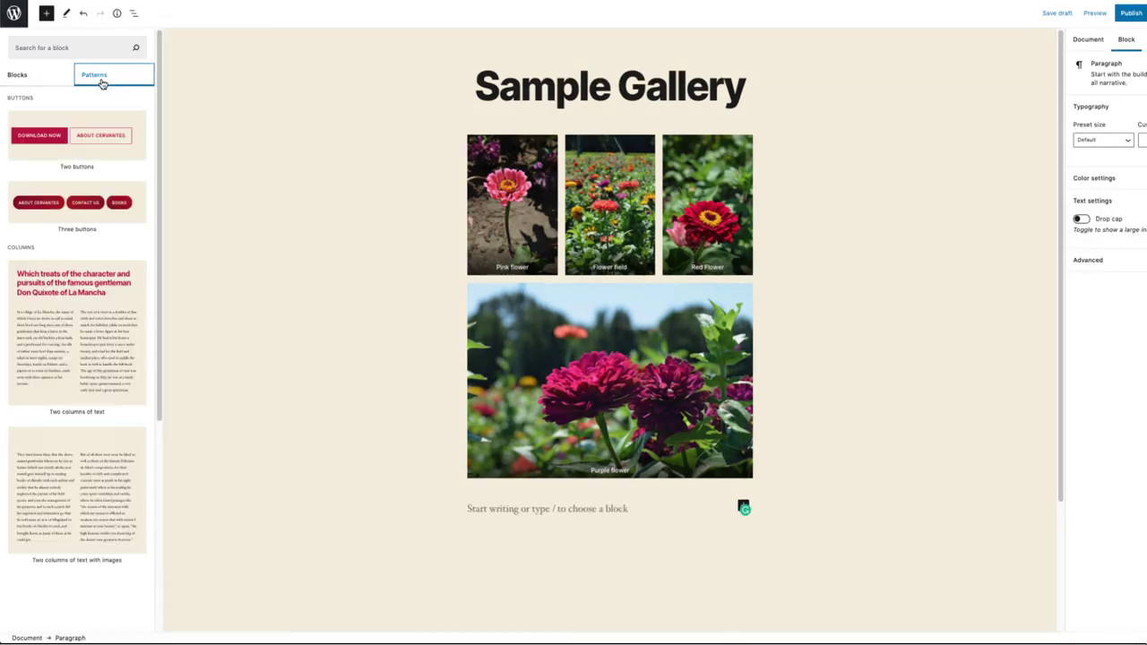
- Scroll through the block patterns list to locate the Gallery patterns
scroll(106, 185, "down", 3)
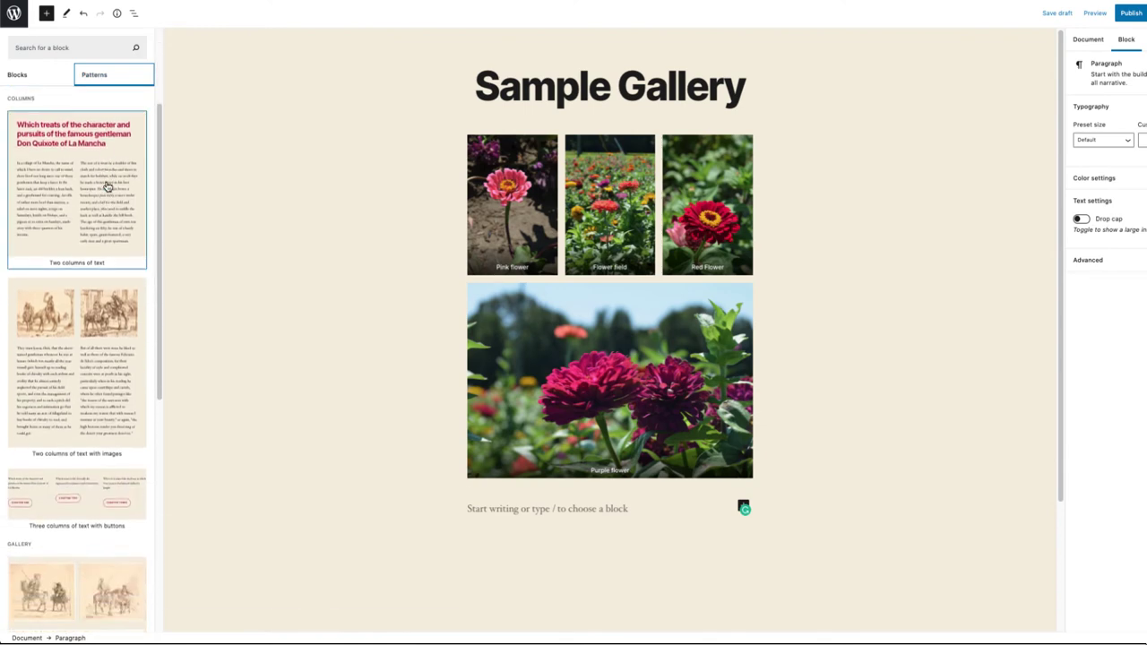
scroll(107, 186, "down", 5)
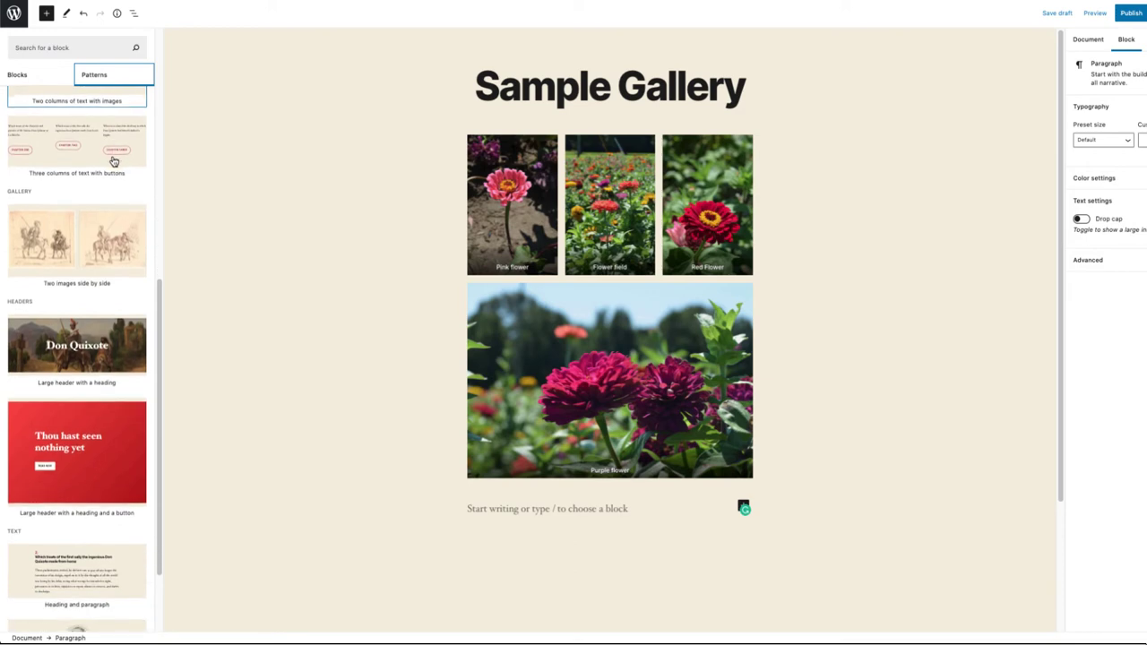
scroll(111, 160, "down", 1)
scroll(110, 158, "up", 3)
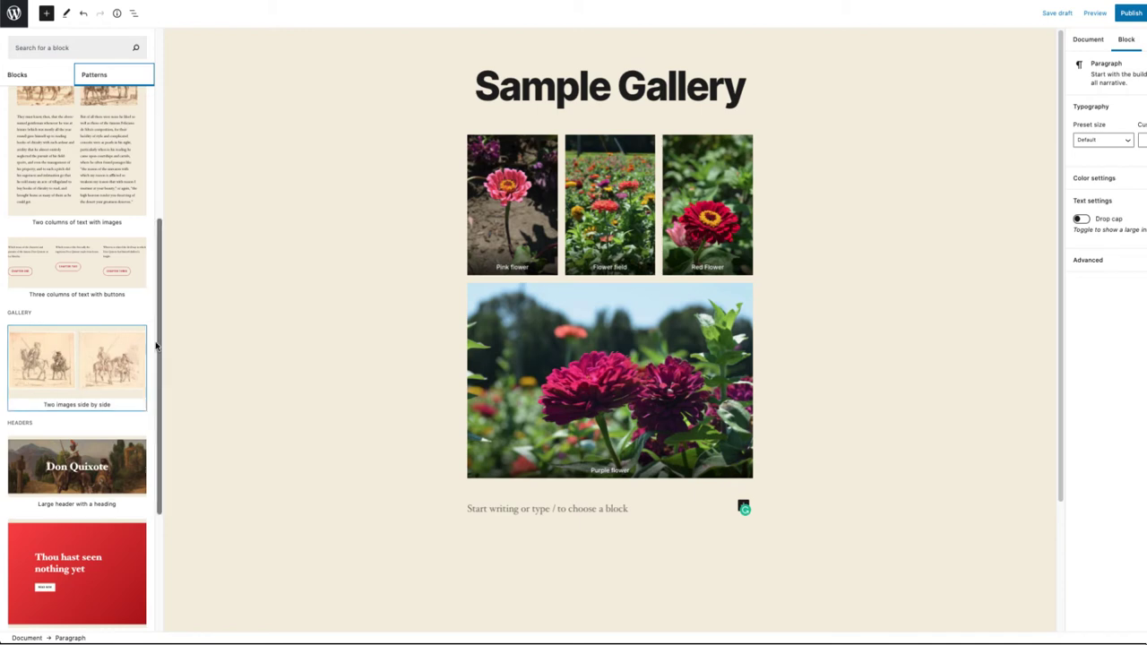
scroll(114, 351, "up", 4)
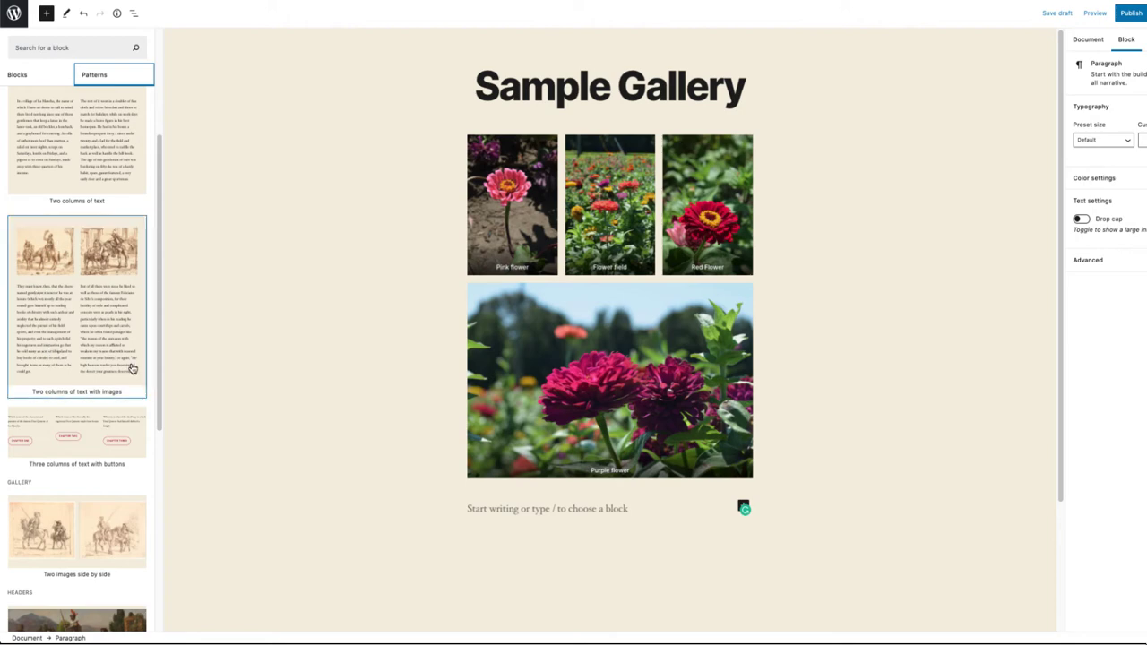
scroll(141, 434, "down", 1)
scroll(141, 433, "down", 3)
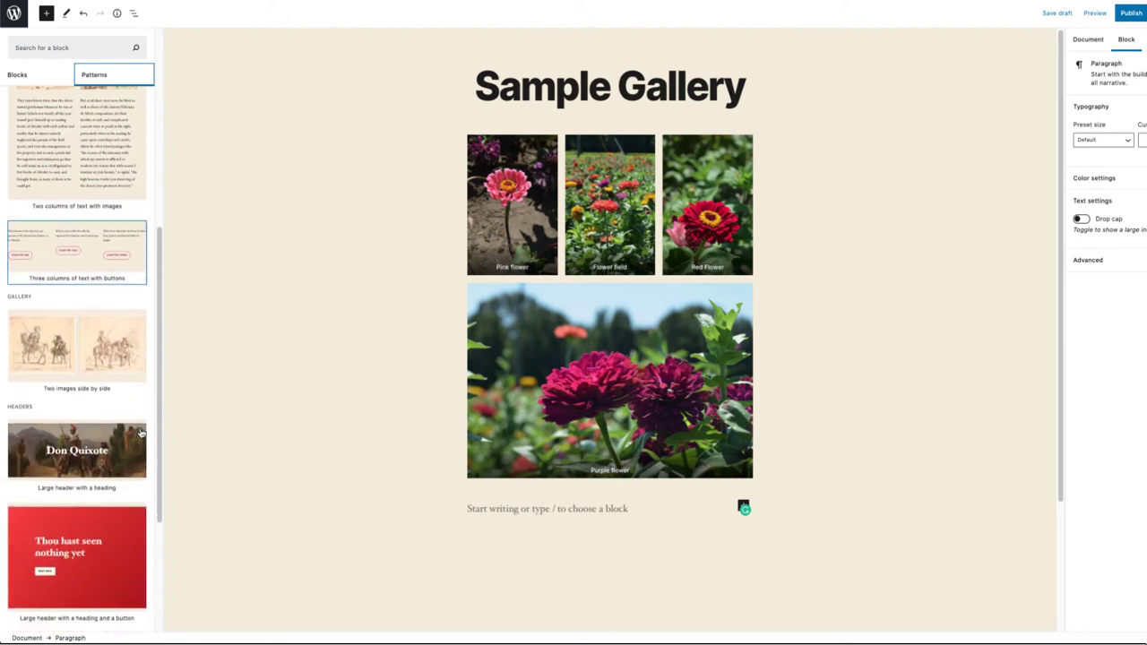
- Insert the 'Two images side by side' pattern and choose its photos from the Media Library
left_click(88, 333)
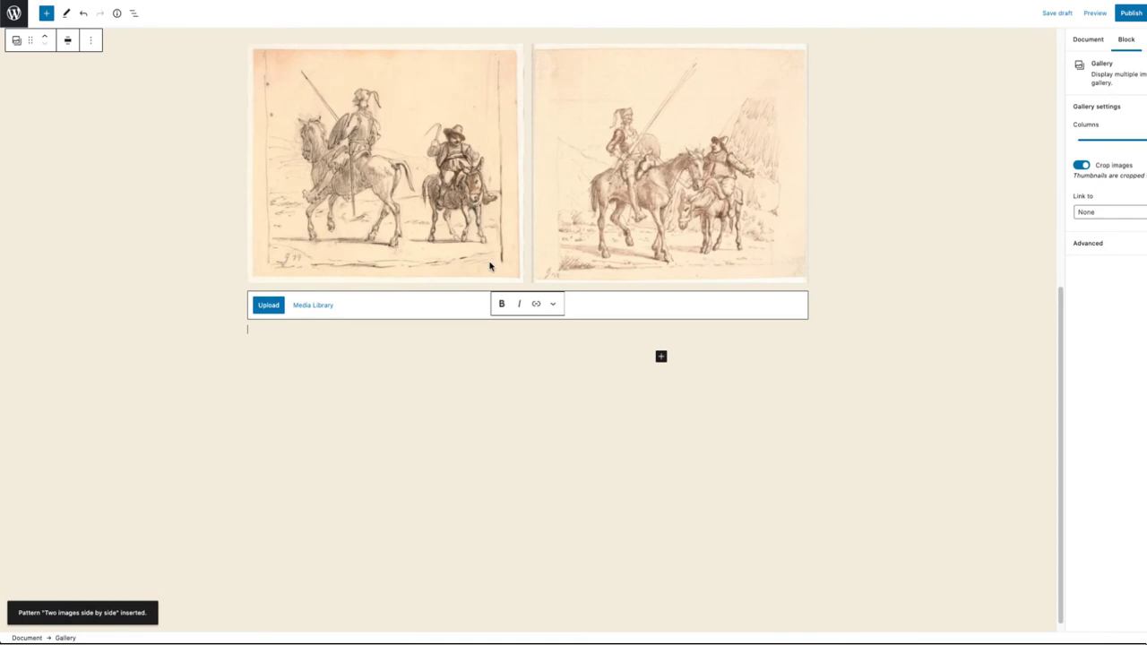
scroll(490, 262, "up", 3)
scroll(489, 262, "up", 3)
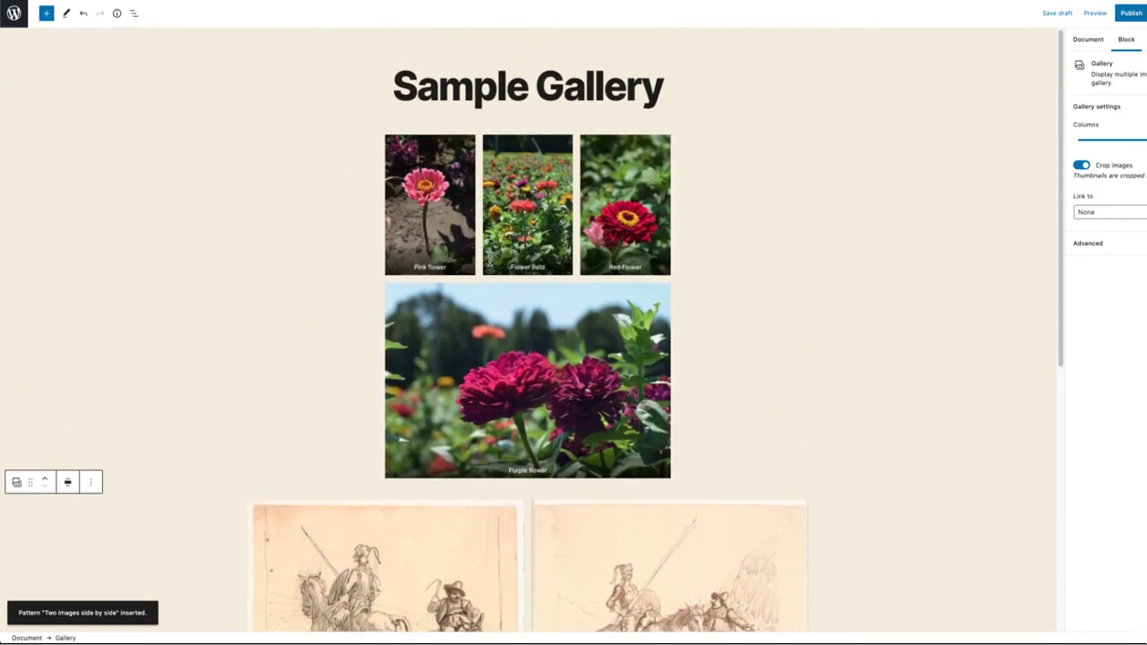
scroll(490, 263, "down", 4)
scroll(537, 277, "up", 2)
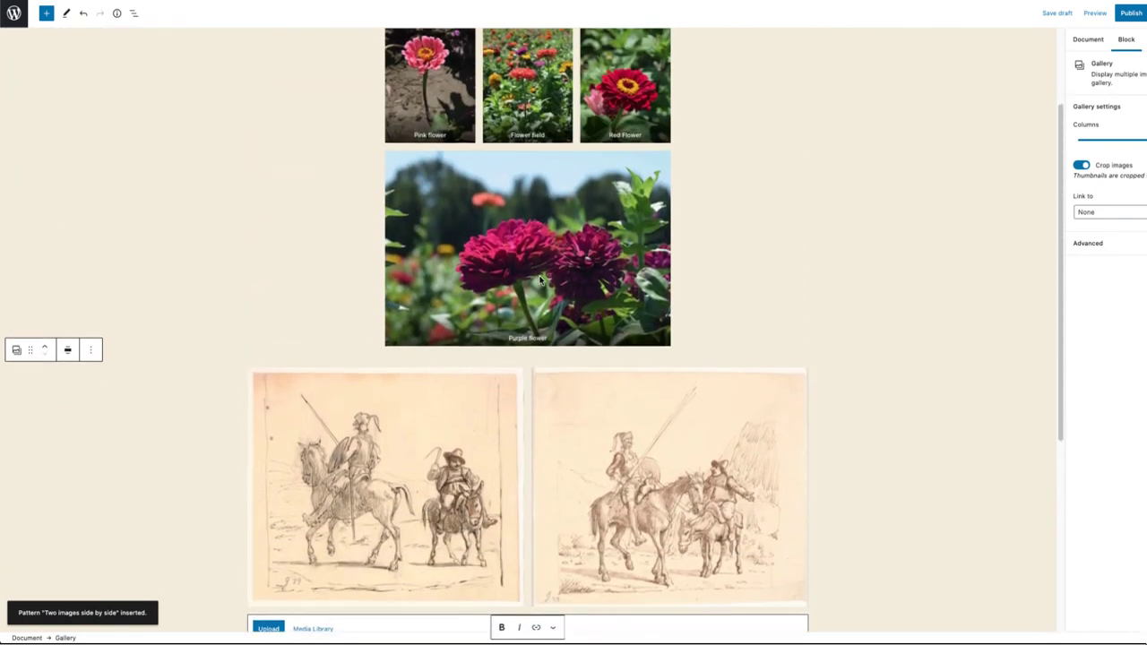
scroll(538, 277, "down", 3)
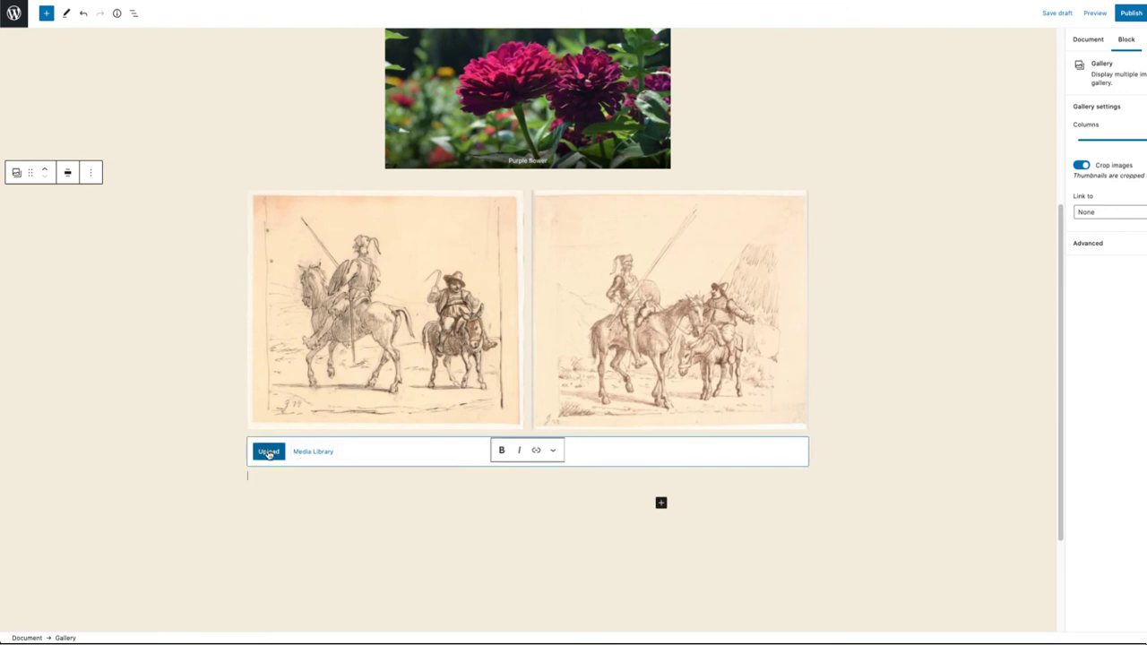
left_click(313, 451)
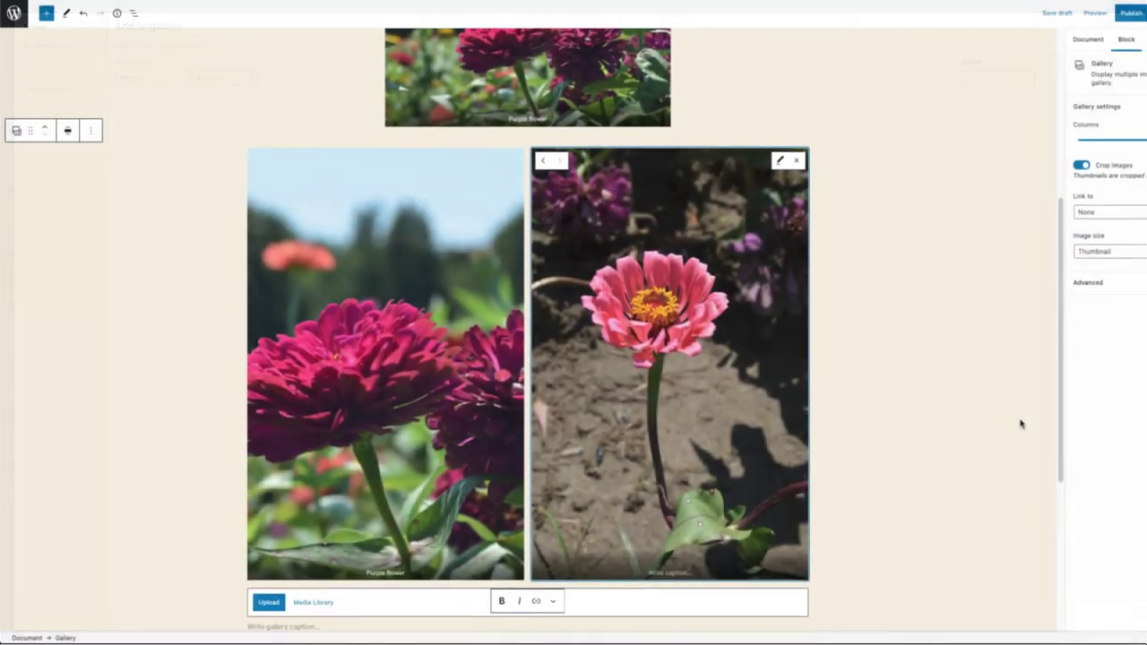
scroll(1020, 424, "down", 1)
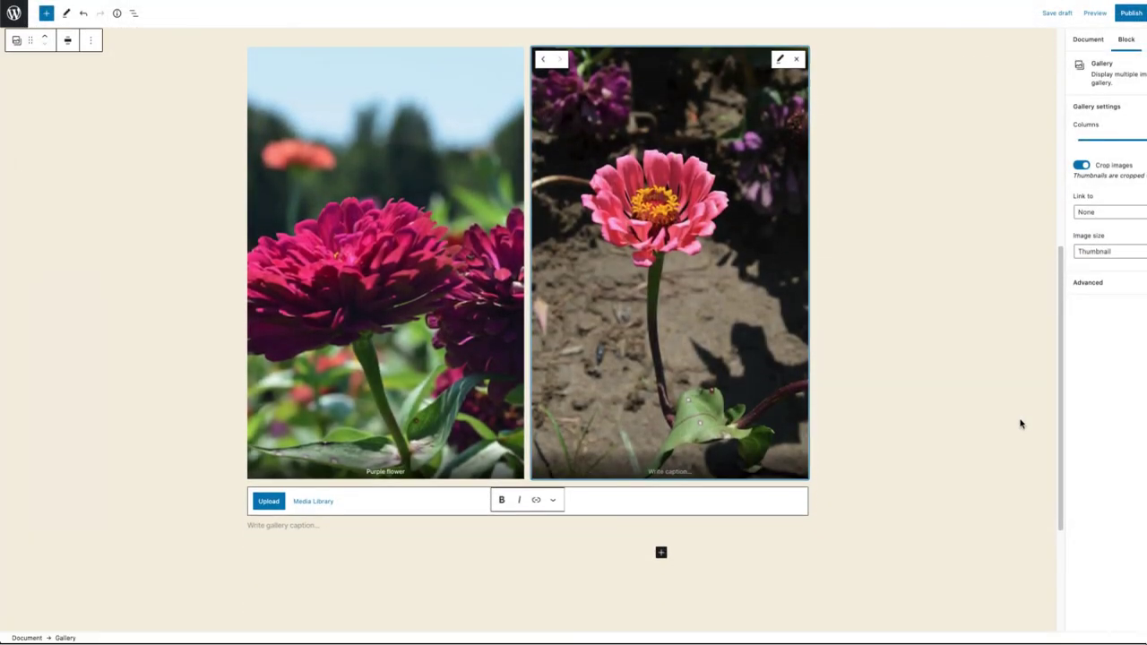